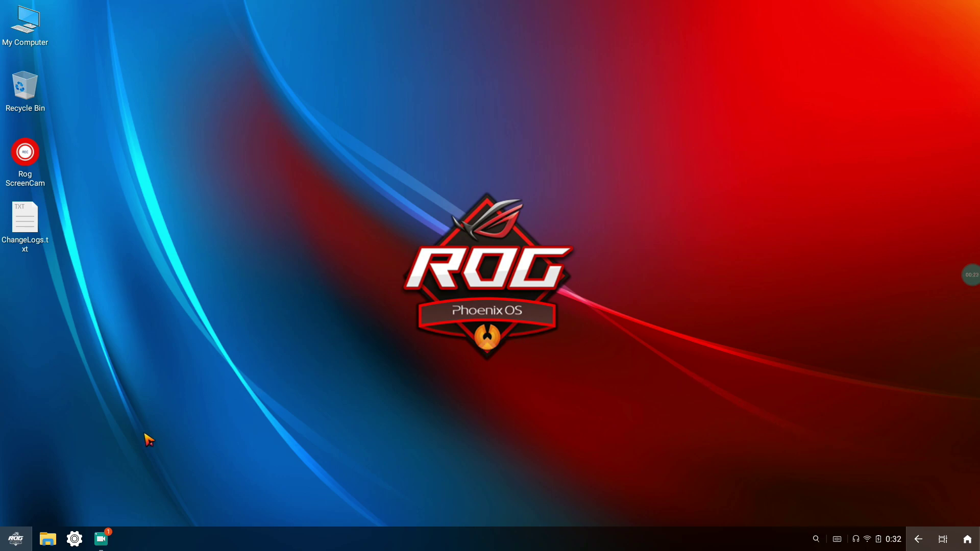
Step: Show the Phoenix OS version on the device information page of the system settings
left_click(75, 541)
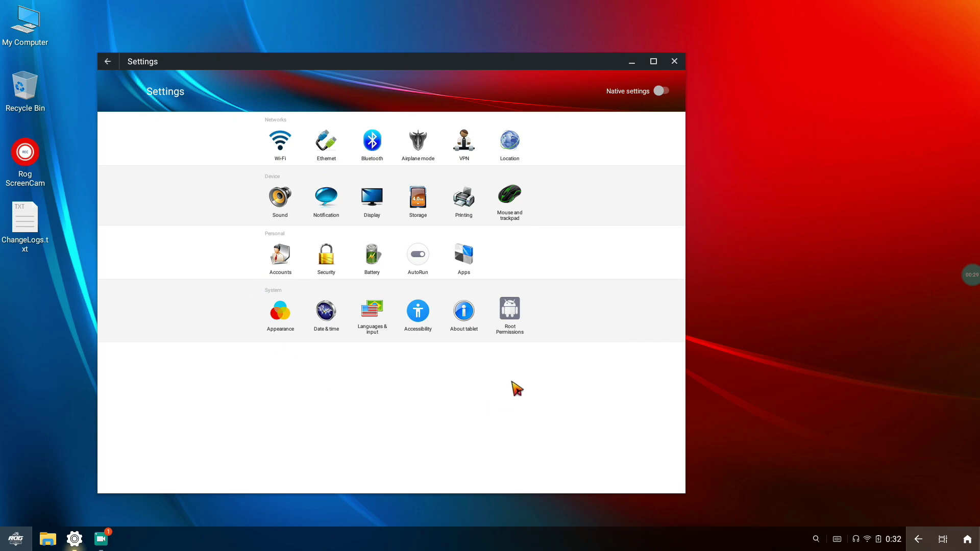
left_click(474, 323)
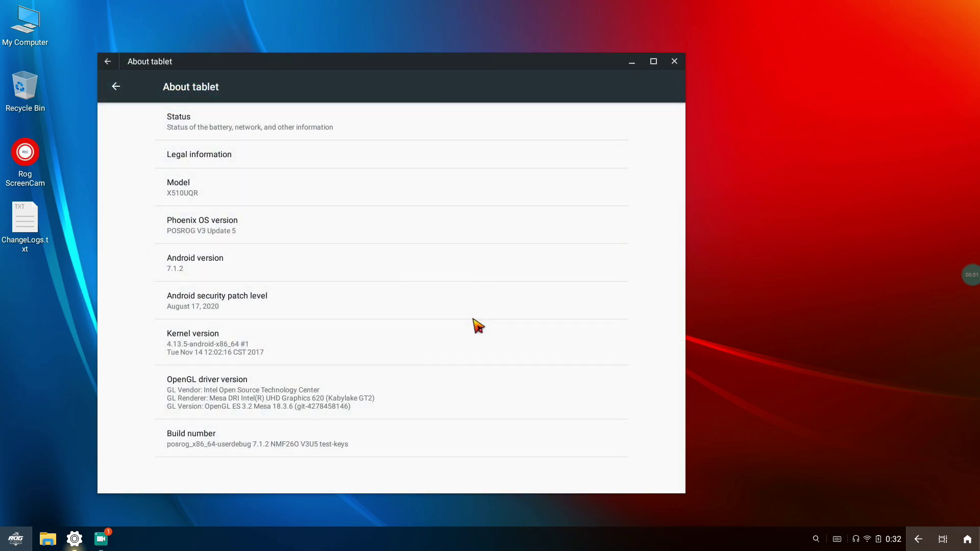
left_click(243, 234)
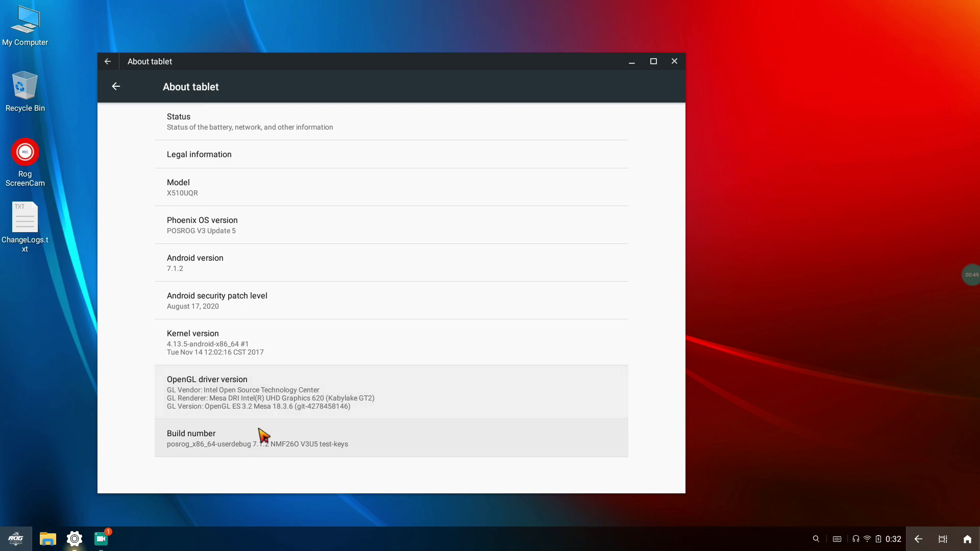
left_click(116, 86)
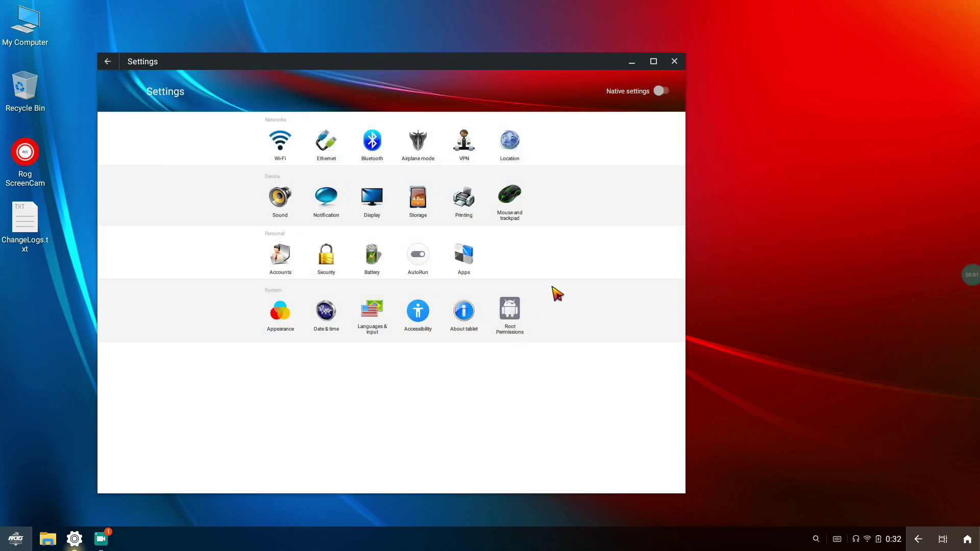
Step: Look over the Ethernet network settings, then close the settings window
left_click(331, 160)
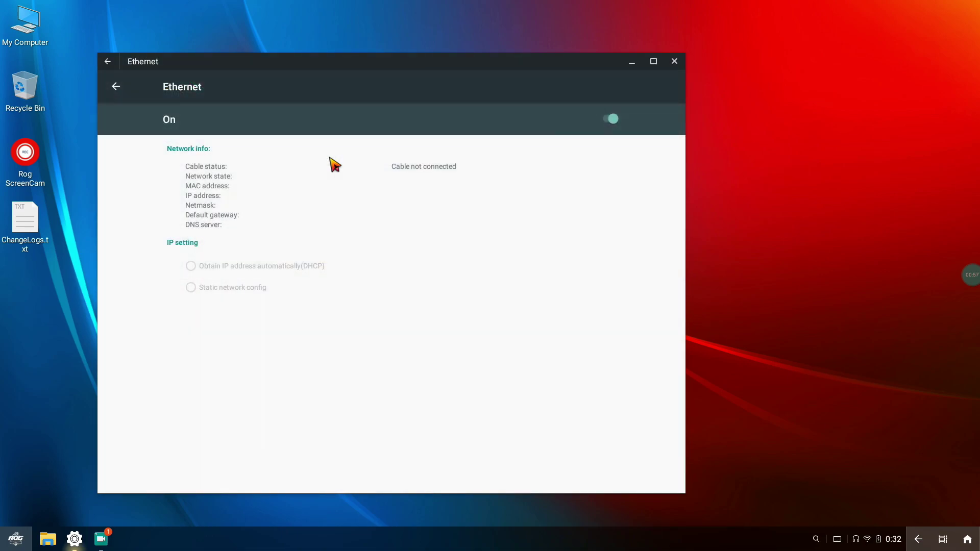
left_click(115, 87)
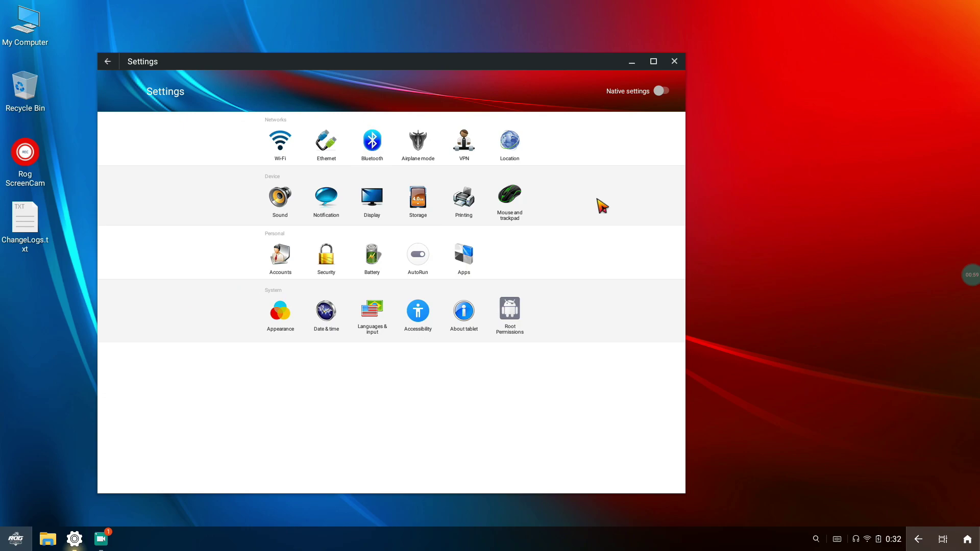
left_click(675, 61)
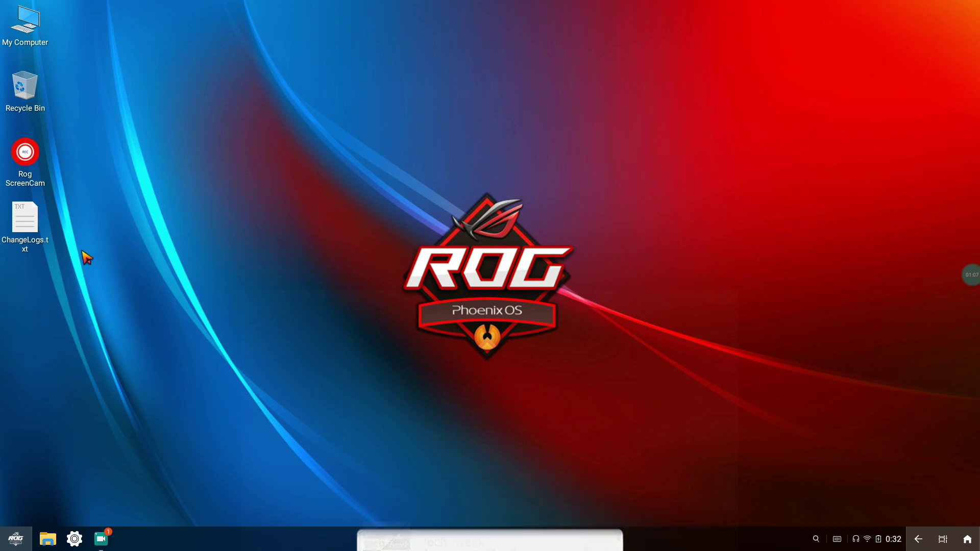
Step: Open the desktop's ChangeLogs.txt with FX Text Viewer via its opening-method menu
right_click(33, 235)
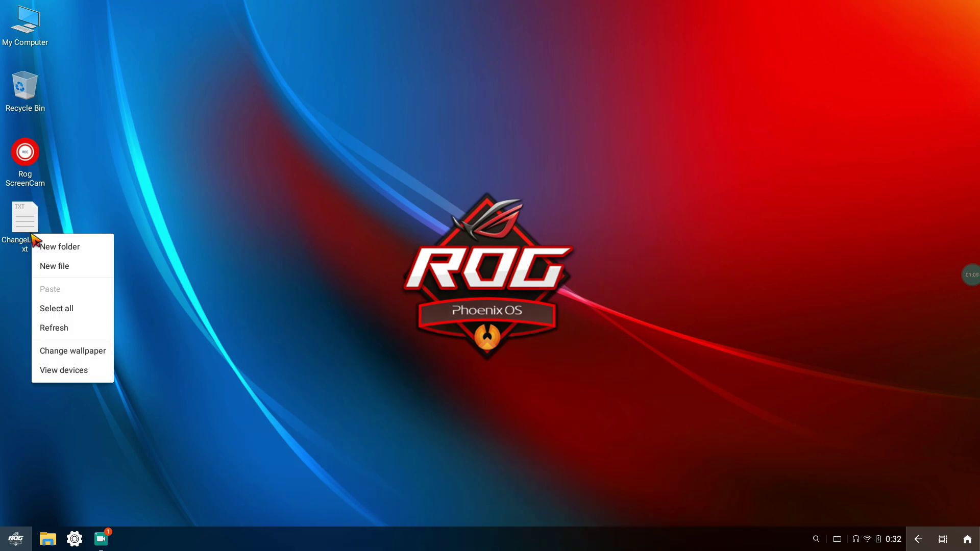
left_click(3, 229)
right_click(21, 217)
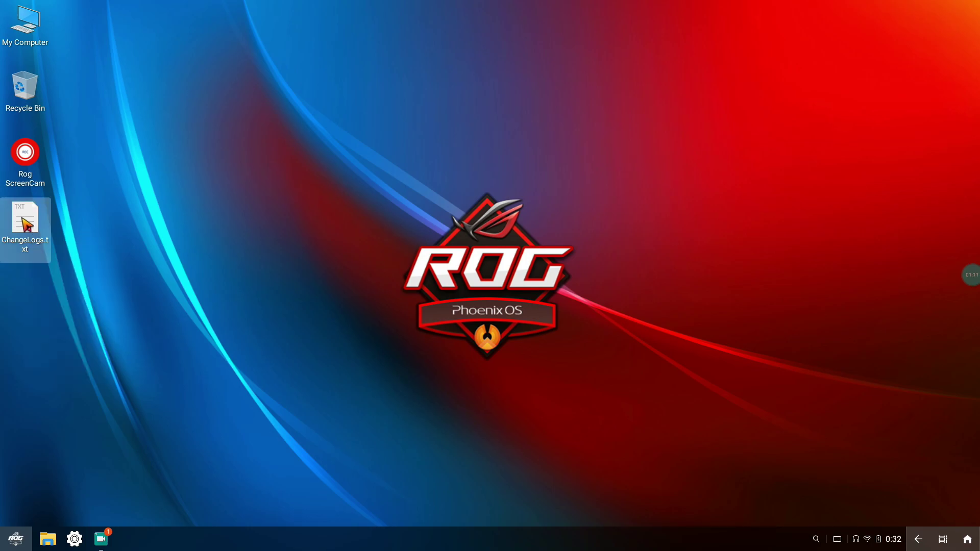
left_click(57, 254)
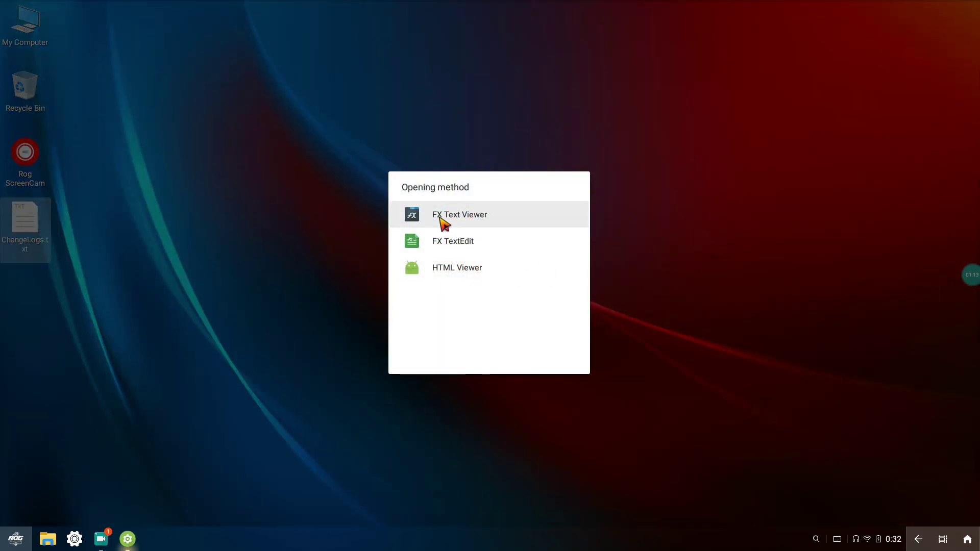
left_click(442, 220)
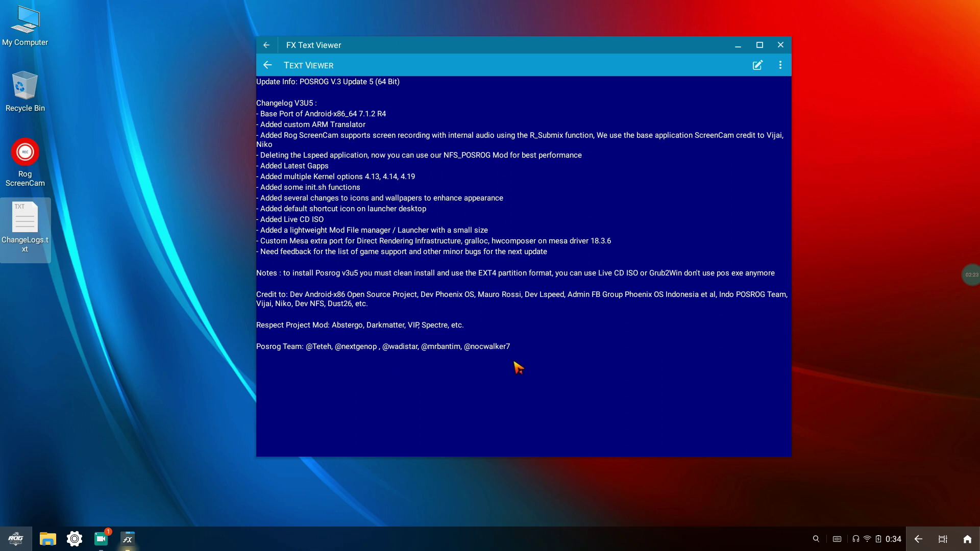
Step: Close the FX Text Viewer changelog window and open the app launcher from the ROG start button
left_click(781, 46)
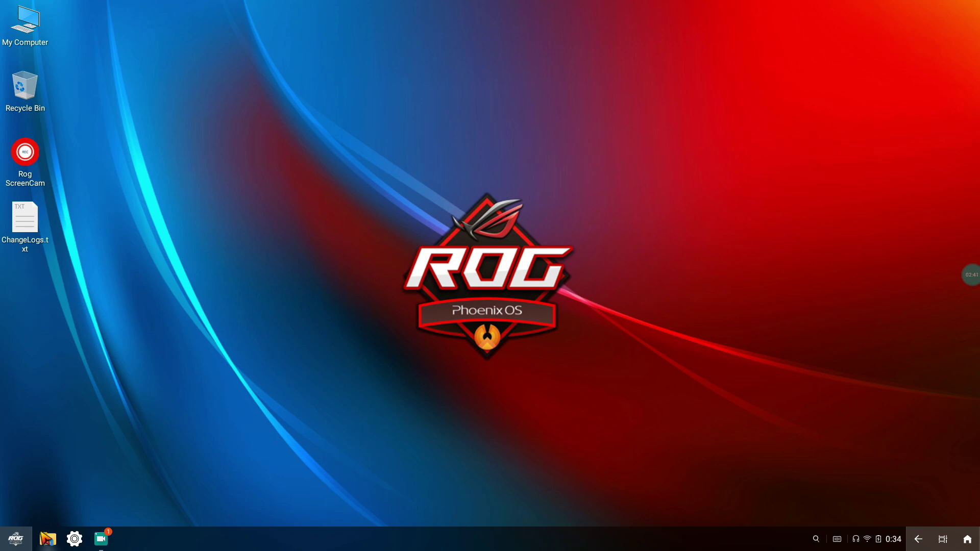
left_click(17, 539)
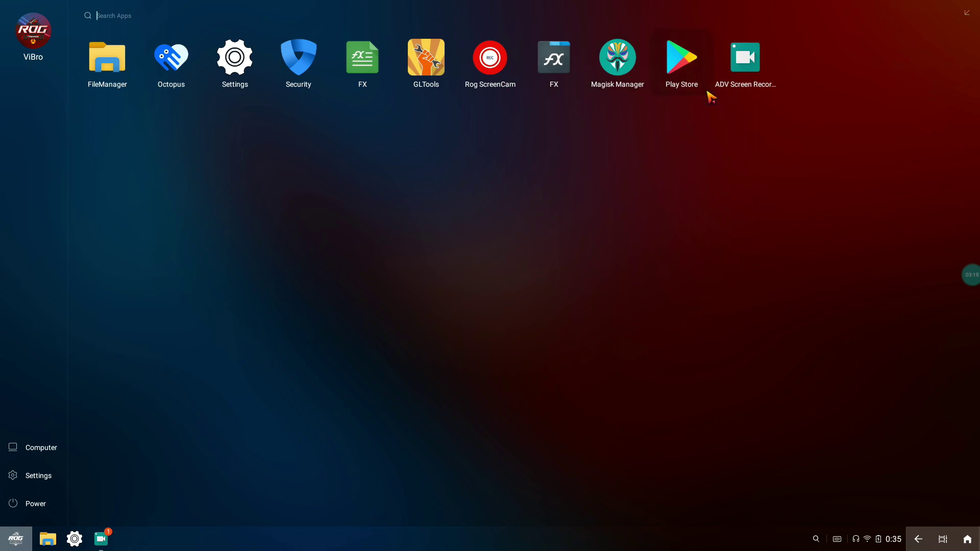
Step: Launch Rog ScreenCam, drag its window left, and expand then collapse the floating recorder bubble
left_click(487, 73)
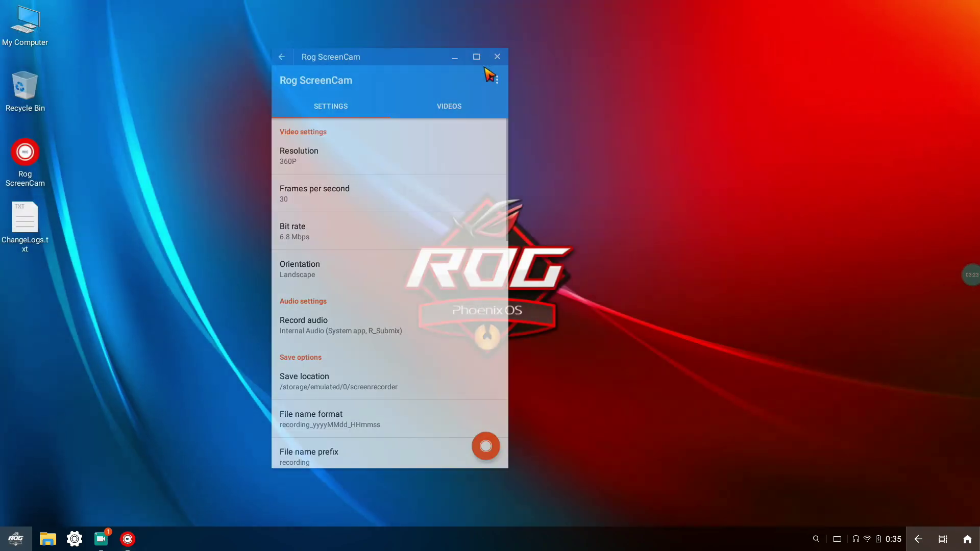
left_click_drag(414, 71, 329, 73)
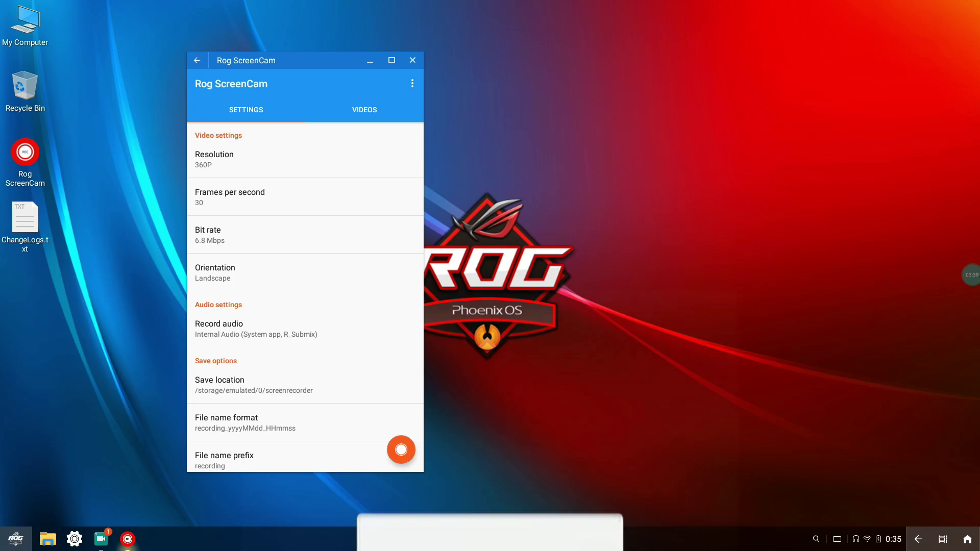
left_click(959, 275)
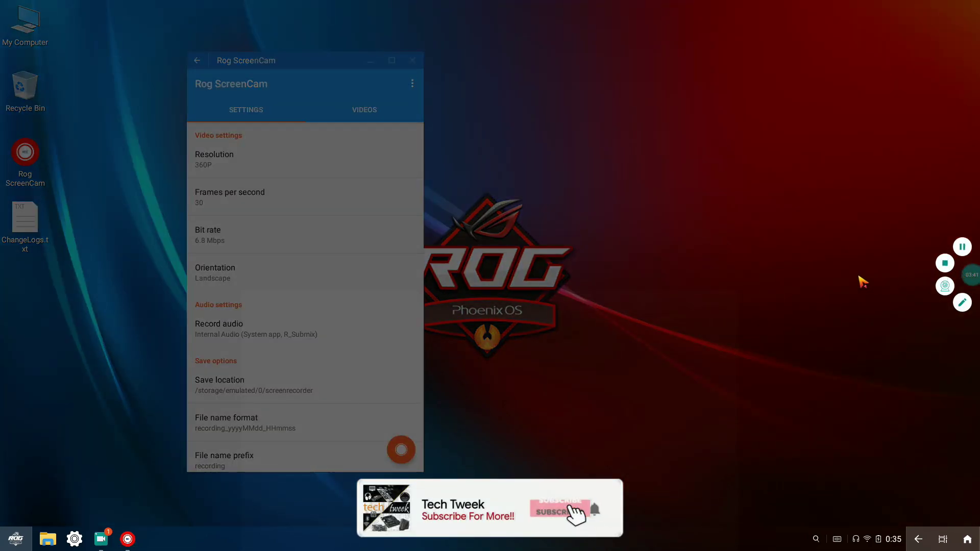
left_click(761, 282)
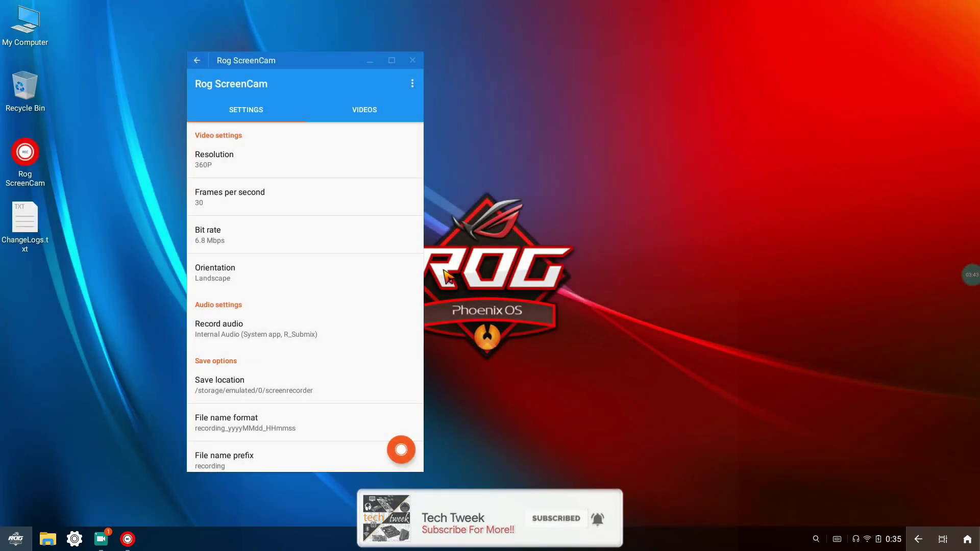
Step: Review the audio source, 360P resolution, 30 fps and Landscape orientation options without changing them
left_click(281, 332)
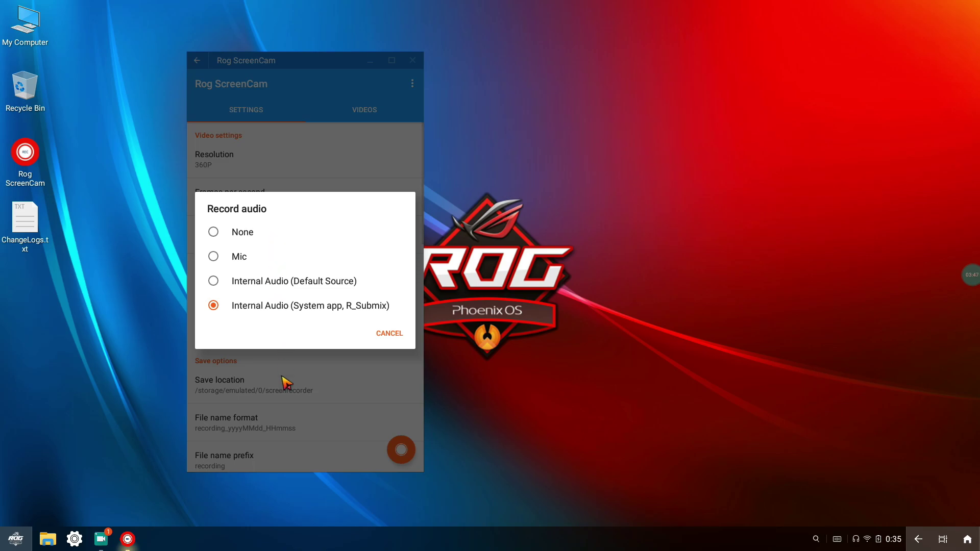
left_click(286, 394)
left_click(294, 159)
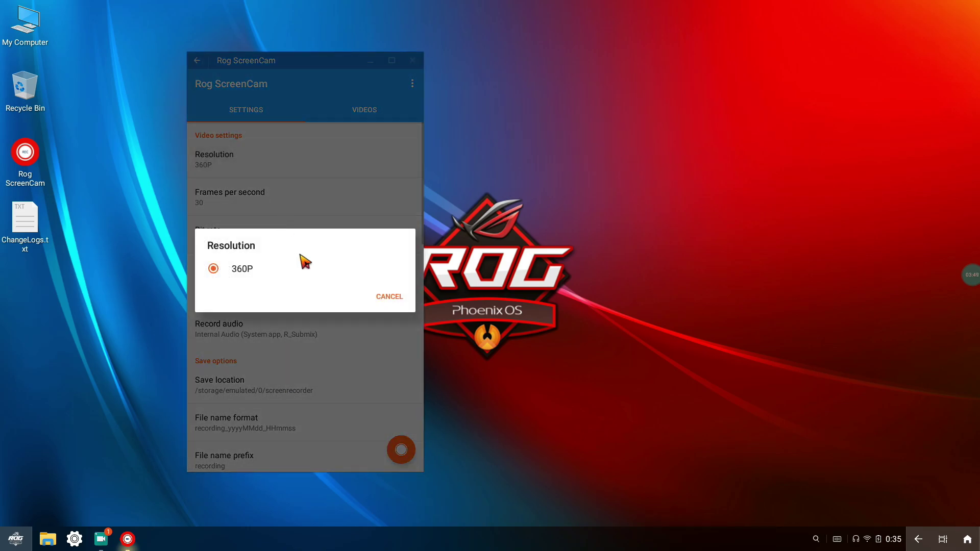
left_click(306, 260)
left_click(329, 212)
left_click(314, 403)
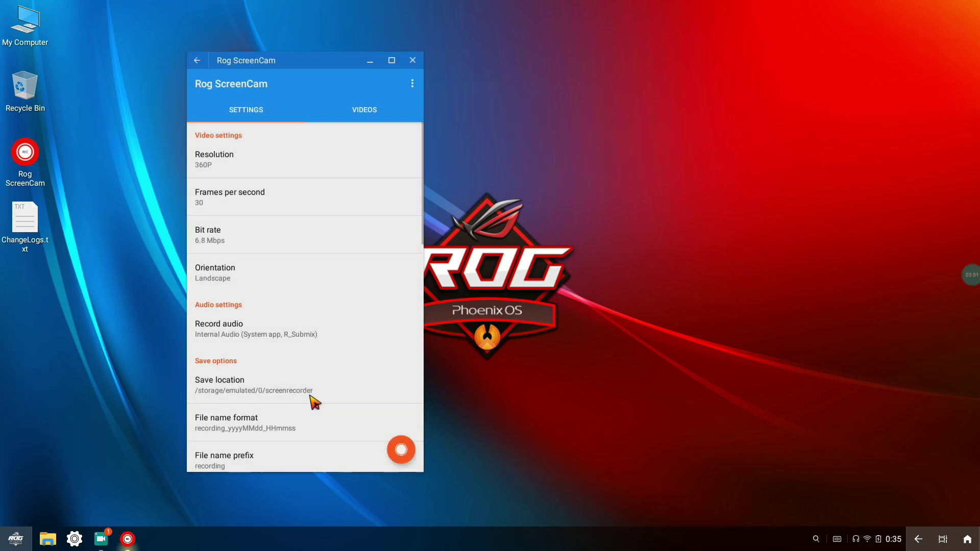
left_click(296, 282)
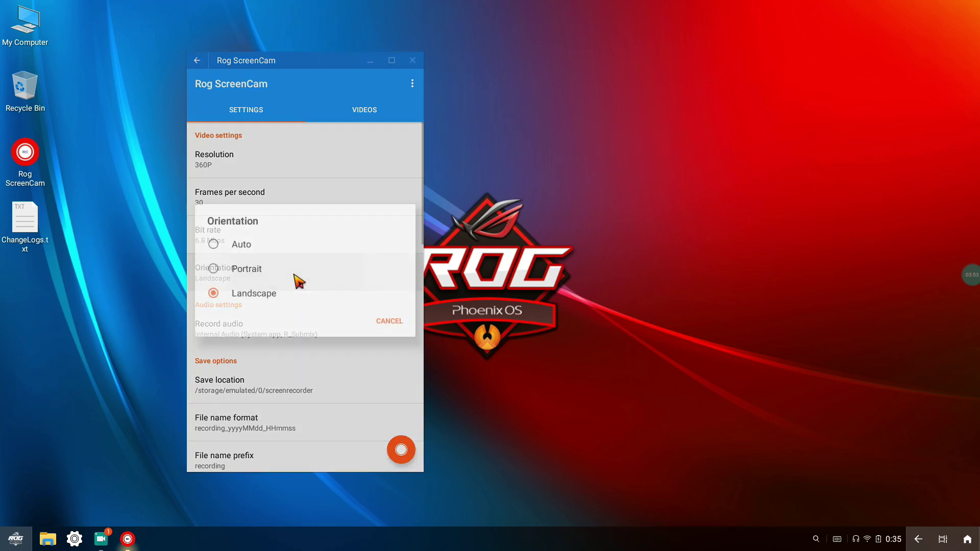
left_click(306, 361)
Step: Scroll down to the Theme setting and switch Rog ScreenCam to the Dark theme
scroll(307, 361, "down", 3)
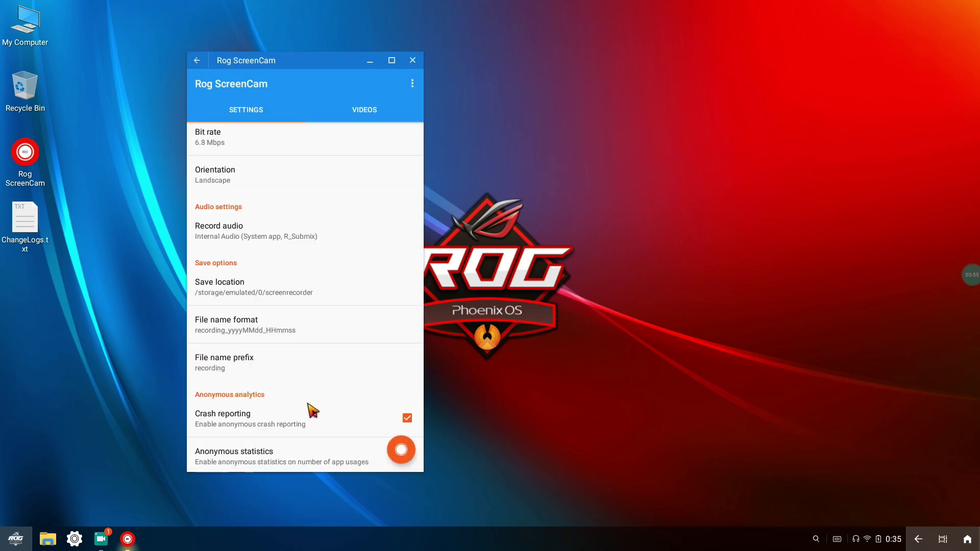
scroll(312, 357, "down", 2)
scroll(331, 439, "down", 1)
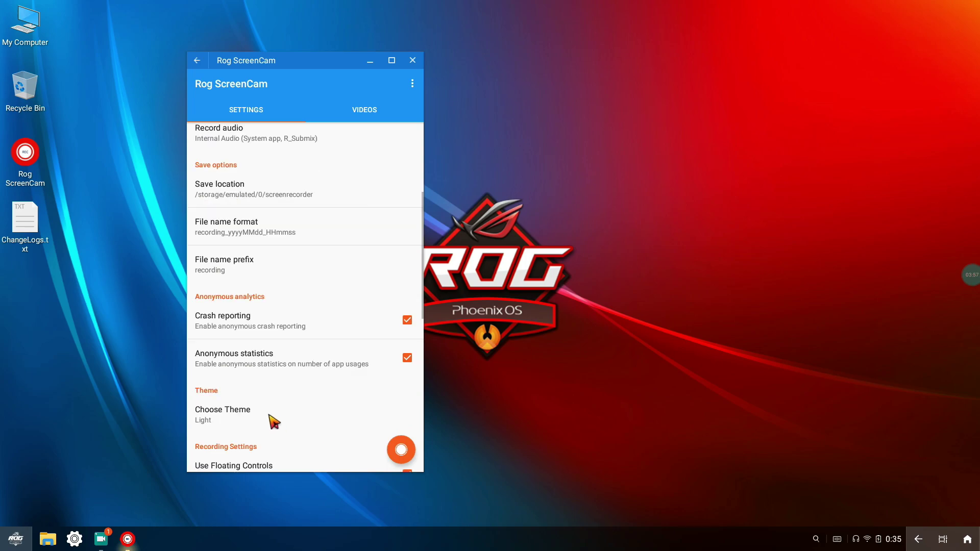
left_click(273, 416)
left_click(274, 416)
scroll(273, 411, "down", 1)
scroll(273, 409, "down", 1)
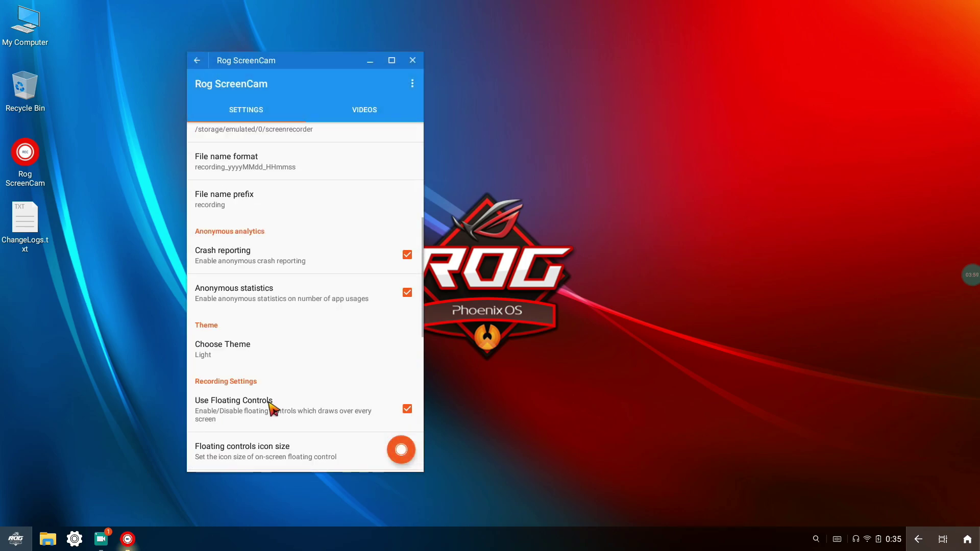
left_click(274, 354)
left_click(265, 281)
Step: Show the VIDEOS tab, which lists no recorded videos yet
scroll(291, 333, "down", 2)
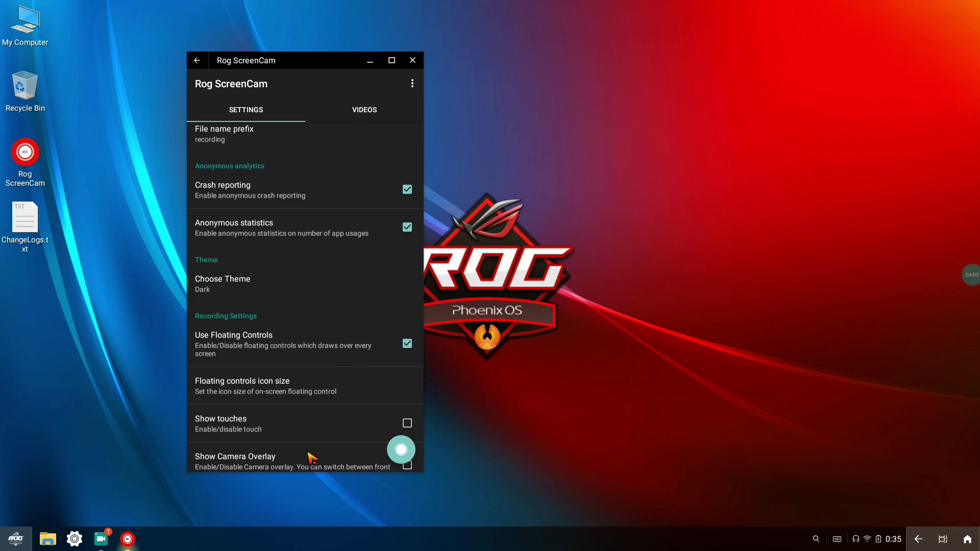
scroll(310, 443, "up", 10)
left_click(365, 110)
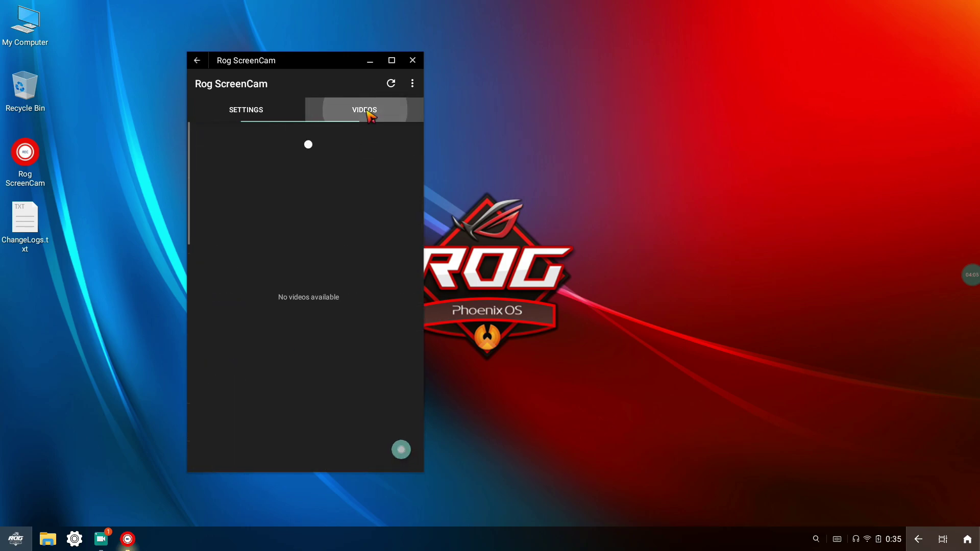
Step: Return to SETTINGS, glance at the three-dot options menu, and move the recorder window right
left_click(280, 120)
left_click(412, 84)
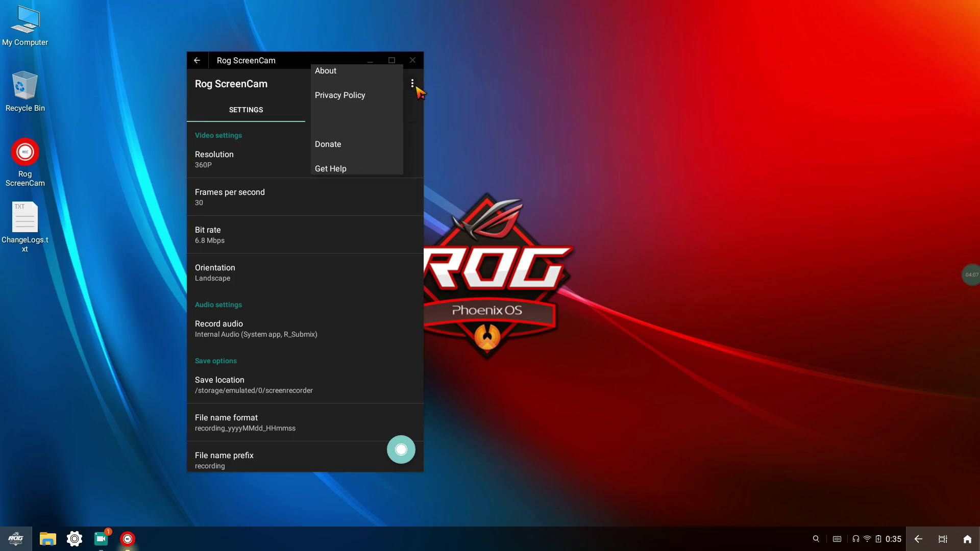
left_click(249, 211)
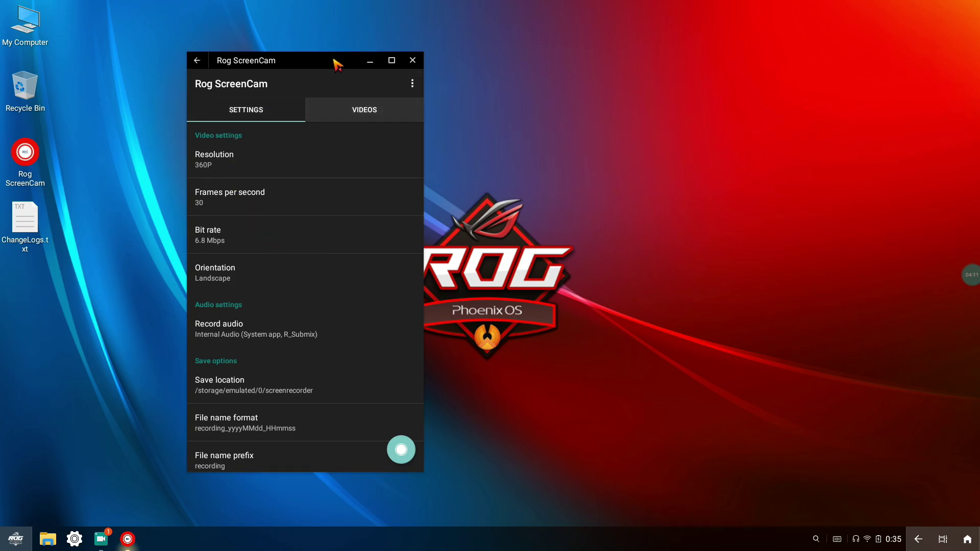
left_click_drag(340, 60, 502, 55)
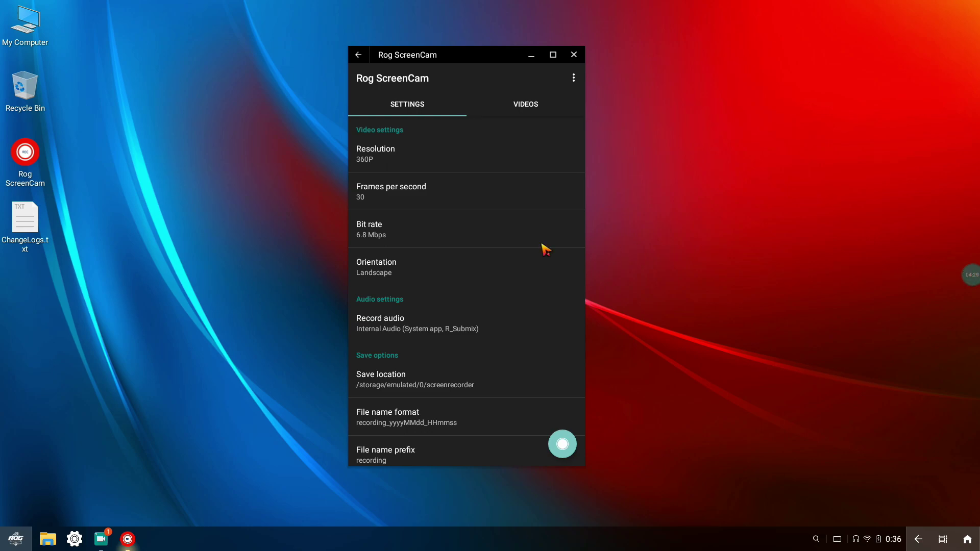
Step: Check the audio source choices unchanged, then close the Rog ScreenCam window
left_click(461, 331)
left_click(448, 415)
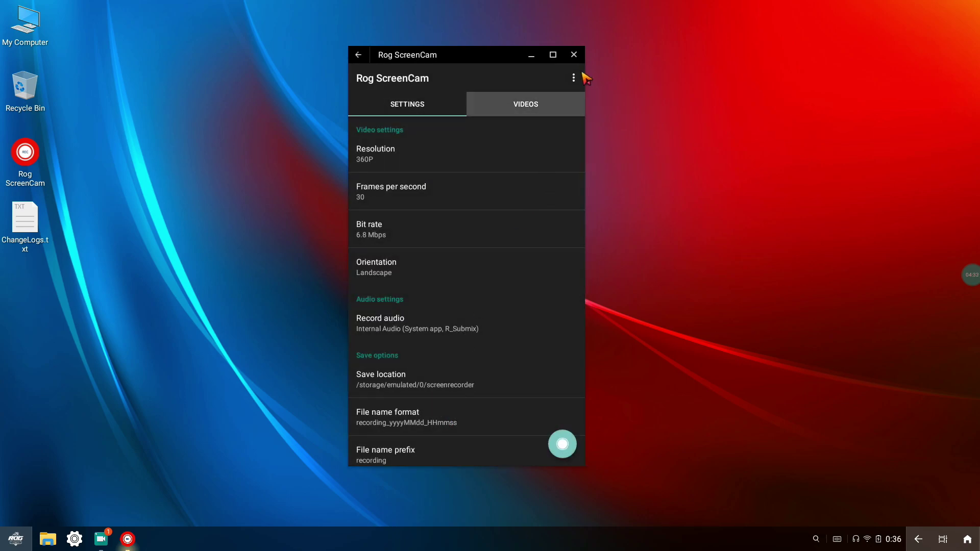
left_click(574, 55)
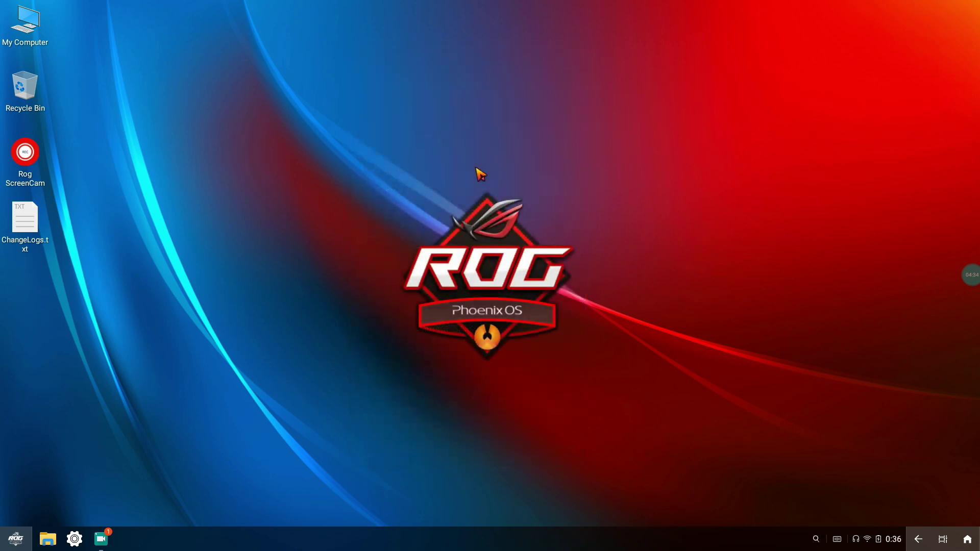
Step: Refresh the desktop and bring up the full-screen app launcher
right_click(304, 218)
left_click(341, 310)
left_click(15, 539)
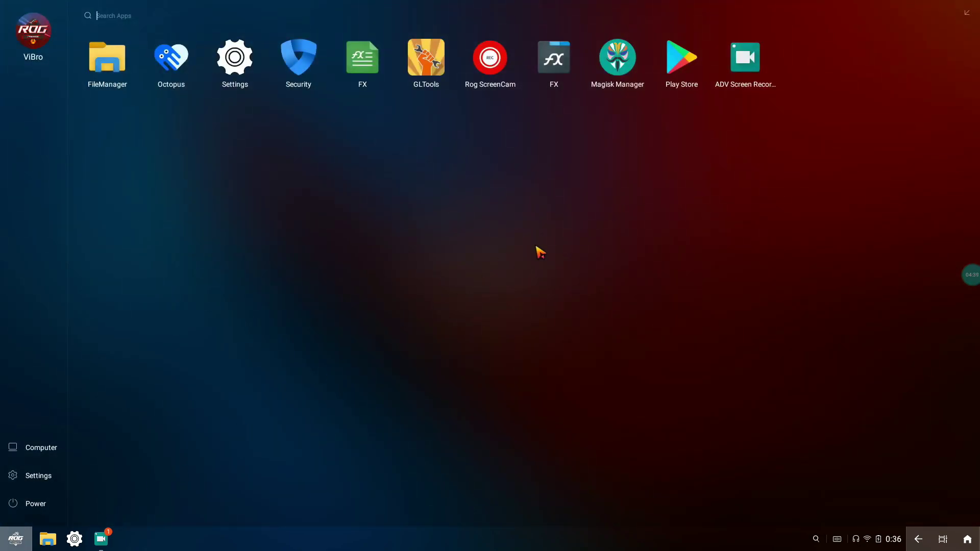